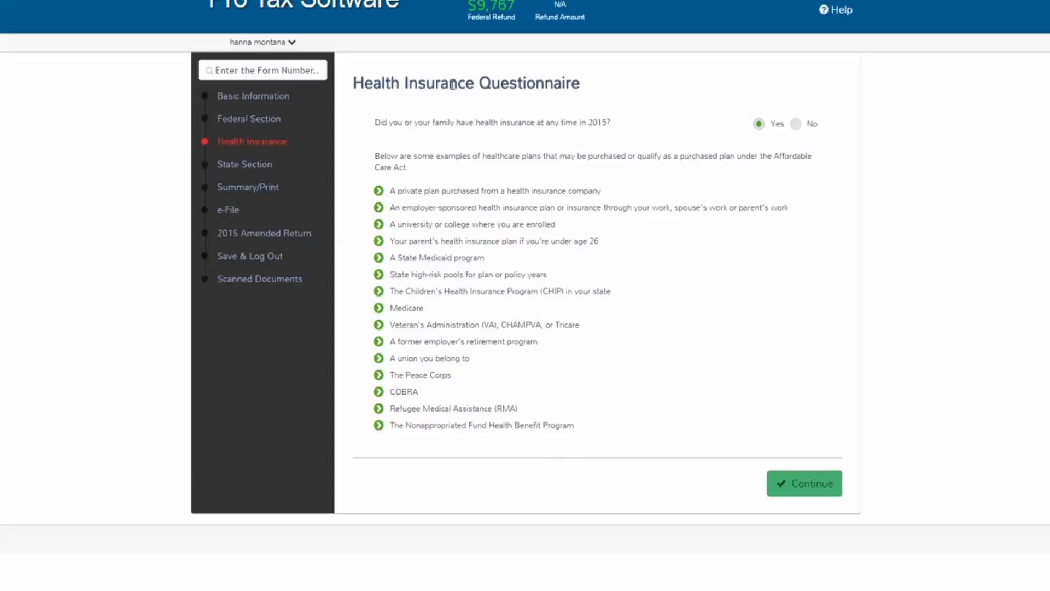
Submit Yes for 2015 health coverage and Yes for buying it through HealthCare.gov or a State Marketplace
{"action": "left_click_drag", "start_coordinate": [376, 122], "coordinate": [603, 125]}
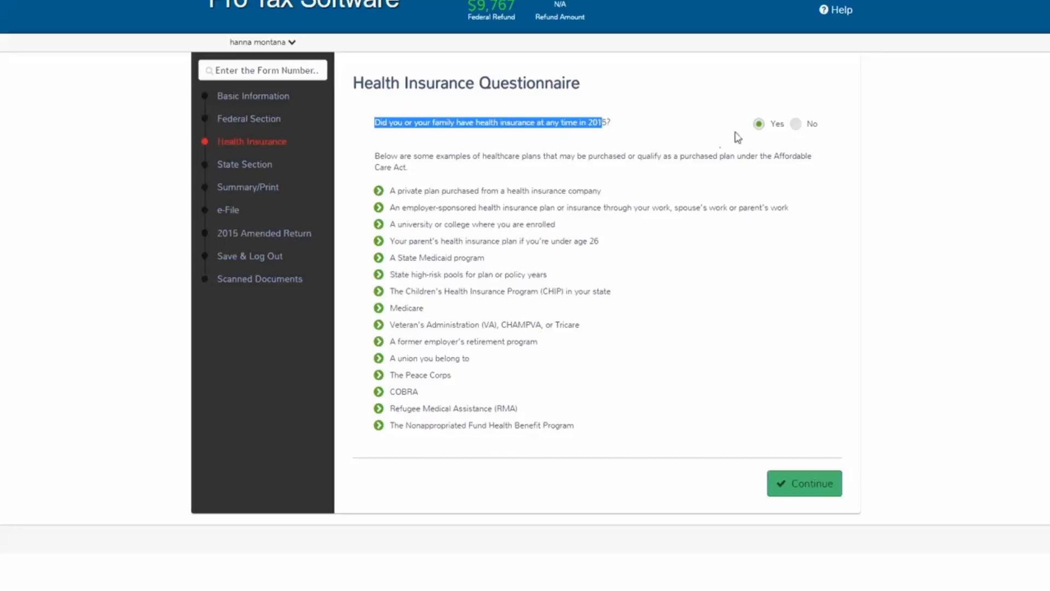
{"action": "left_click", "coordinate": [757, 126]}
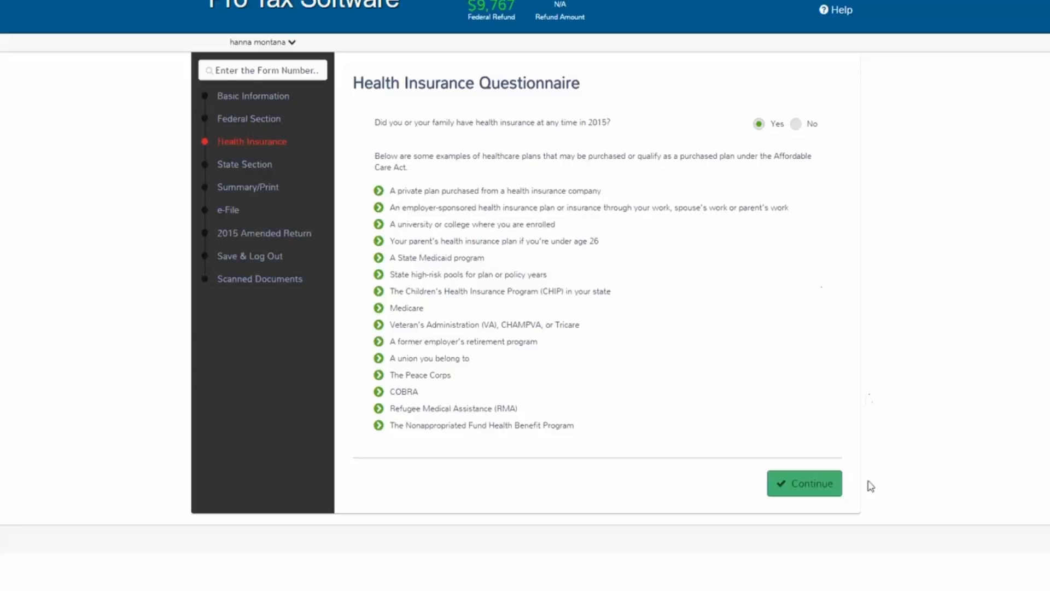
{"action": "left_click", "coordinate": [800, 494]}
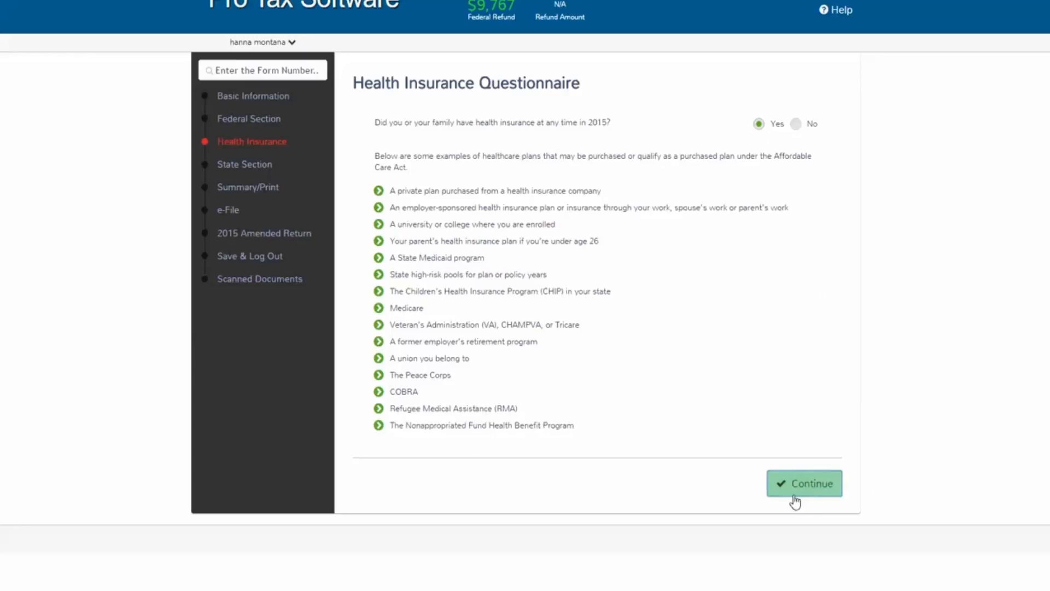
{"action": "left_click", "coordinate": [799, 487]}
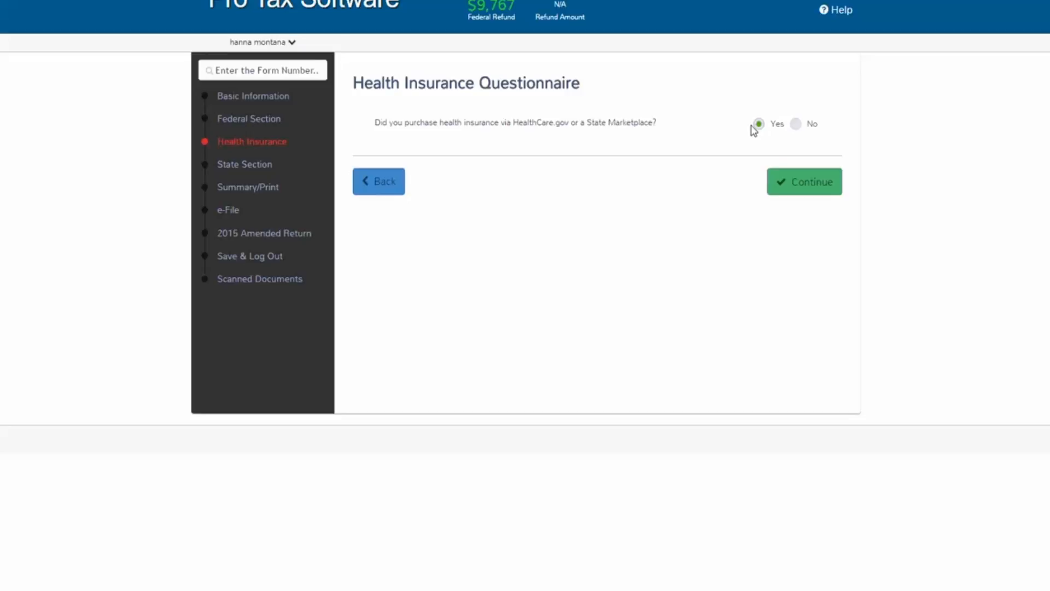
{"action": "left_click", "coordinate": [785, 182]}
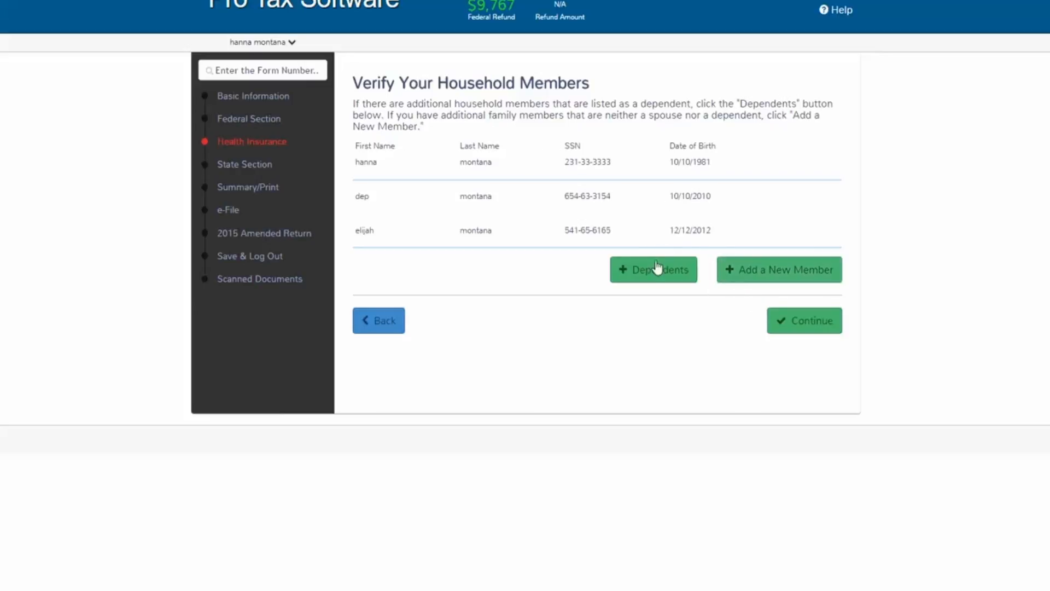
Accept the three listed household members on Verify Your Household Members
{"action": "left_click", "coordinate": [792, 327]}
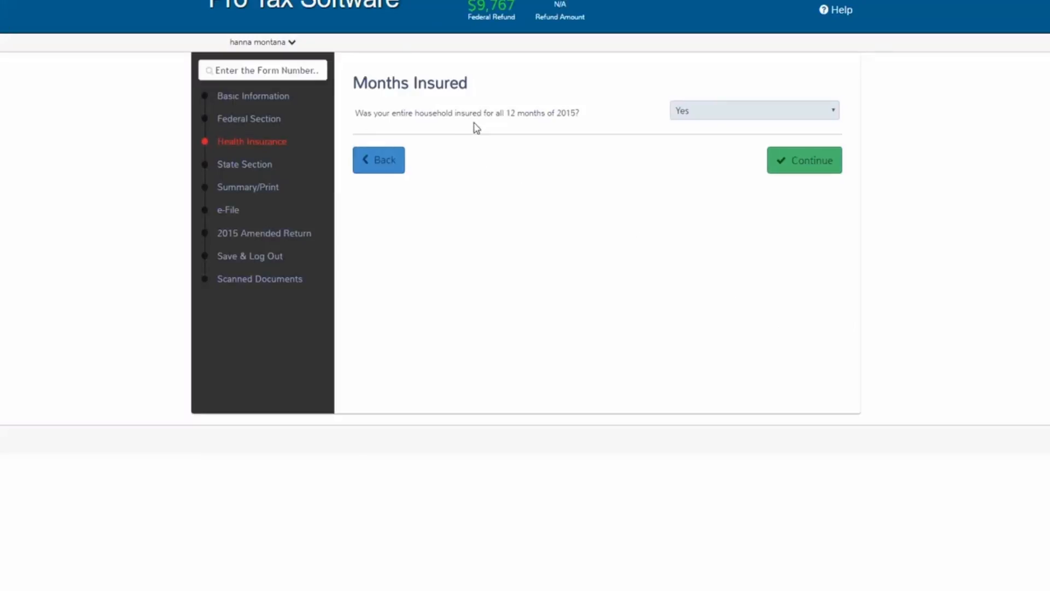
Preview the per-member months table under No, then keep Yes for whole-household coverage all 12 months
{"action": "left_click", "coordinate": [831, 115]}
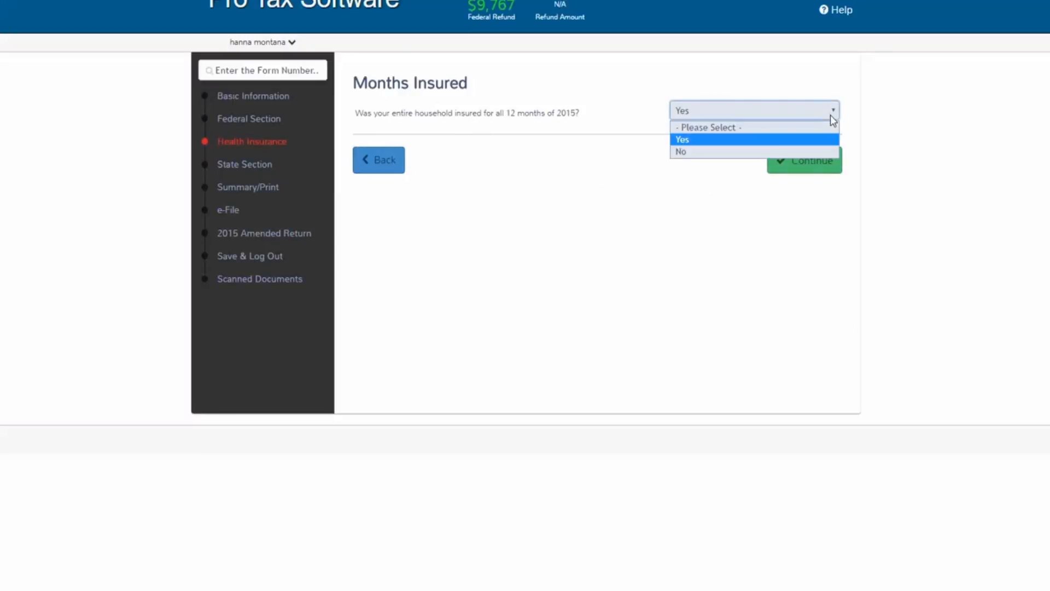
{"action": "left_click", "coordinate": [804, 152]}
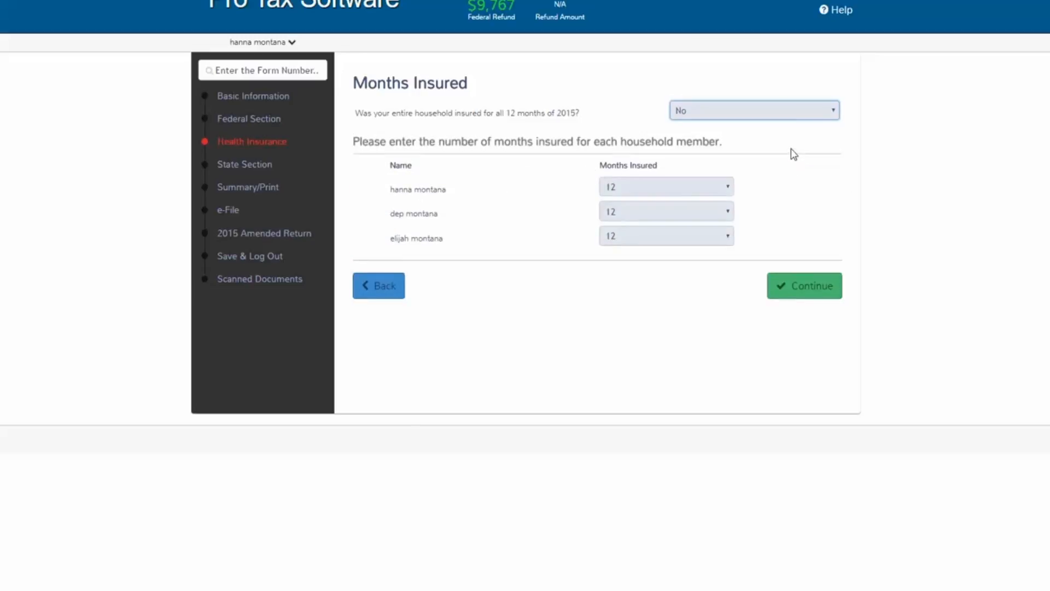
{"action": "left_click", "coordinate": [703, 193]}
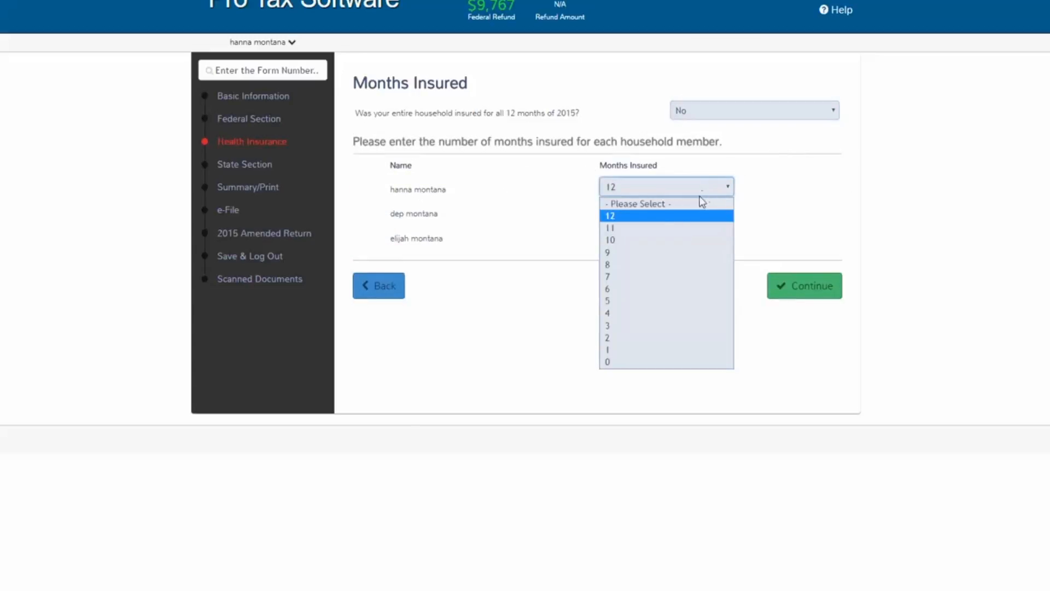
{"action": "left_click", "coordinate": [732, 165]}
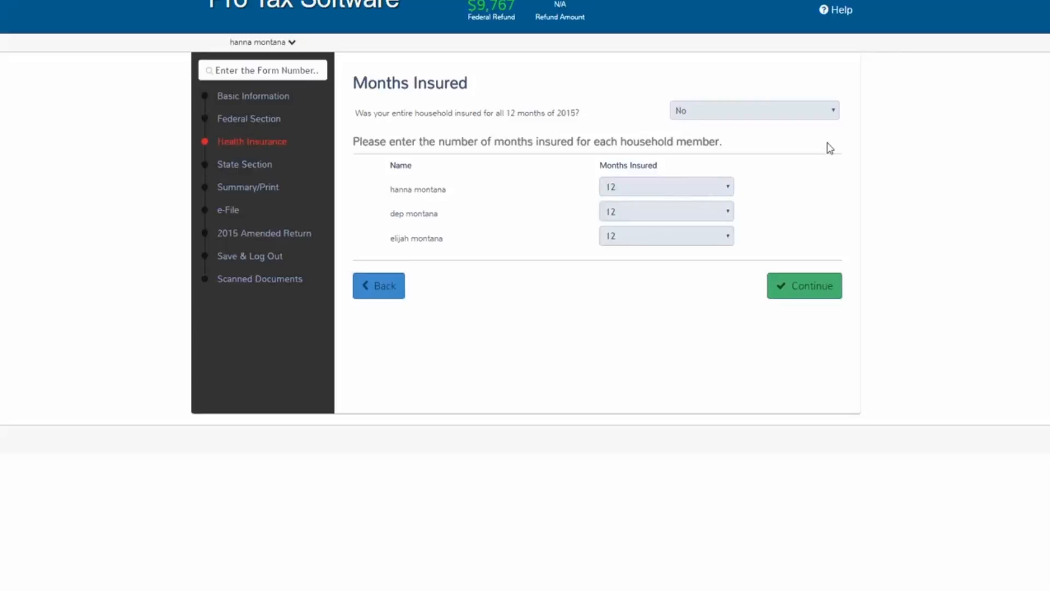
{"action": "left_click", "coordinate": [830, 110]}
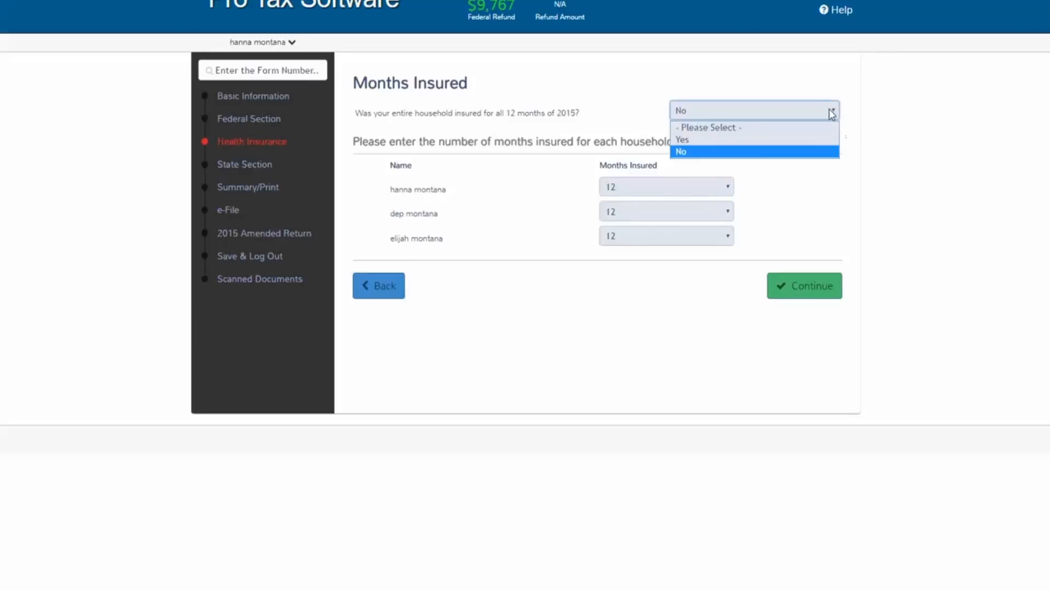
{"action": "left_click", "coordinate": [801, 140]}
{"action": "left_click", "coordinate": [804, 158]}
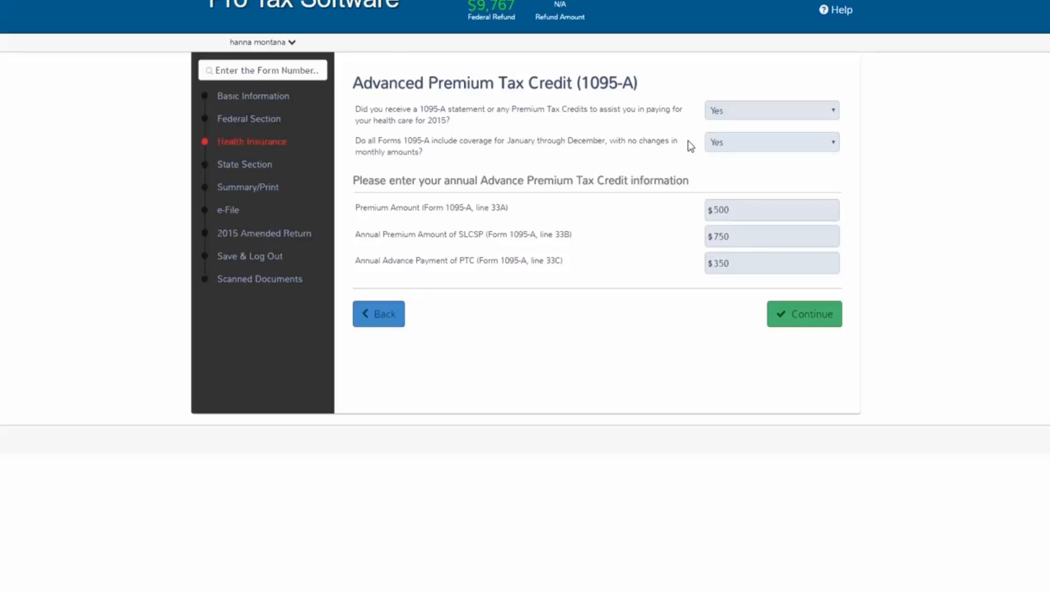
Fill in the annual 1095-A amounts: premium $500, SLCSP $750, advance PTC $350
{"action": "left_click", "coordinate": [744, 143]}
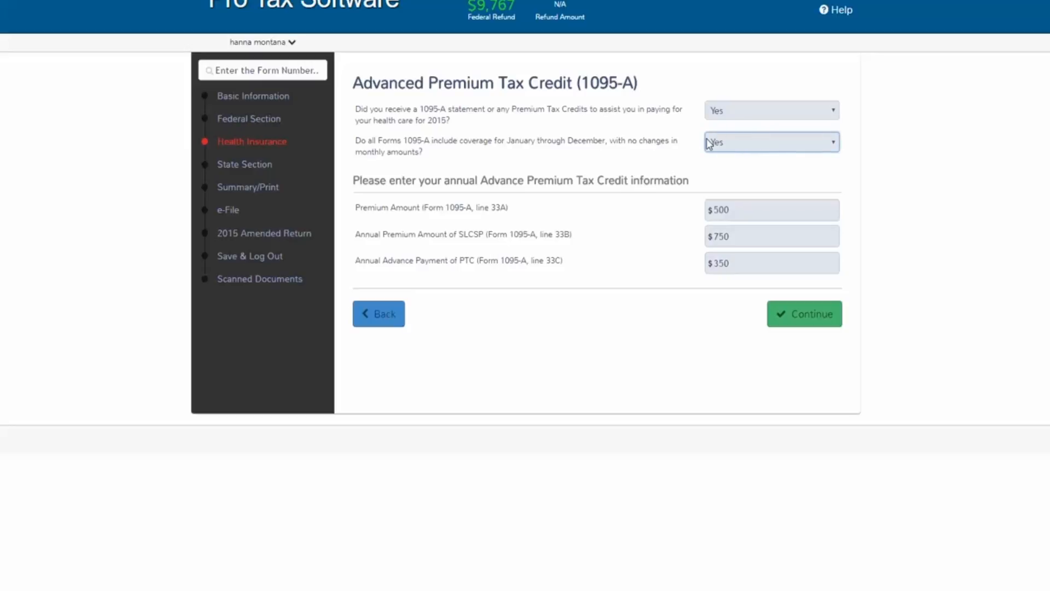
{"action": "left_click", "coordinate": [673, 131]}
{"action": "left_click", "coordinate": [717, 234]}
{"action": "left_click", "coordinate": [733, 207]}
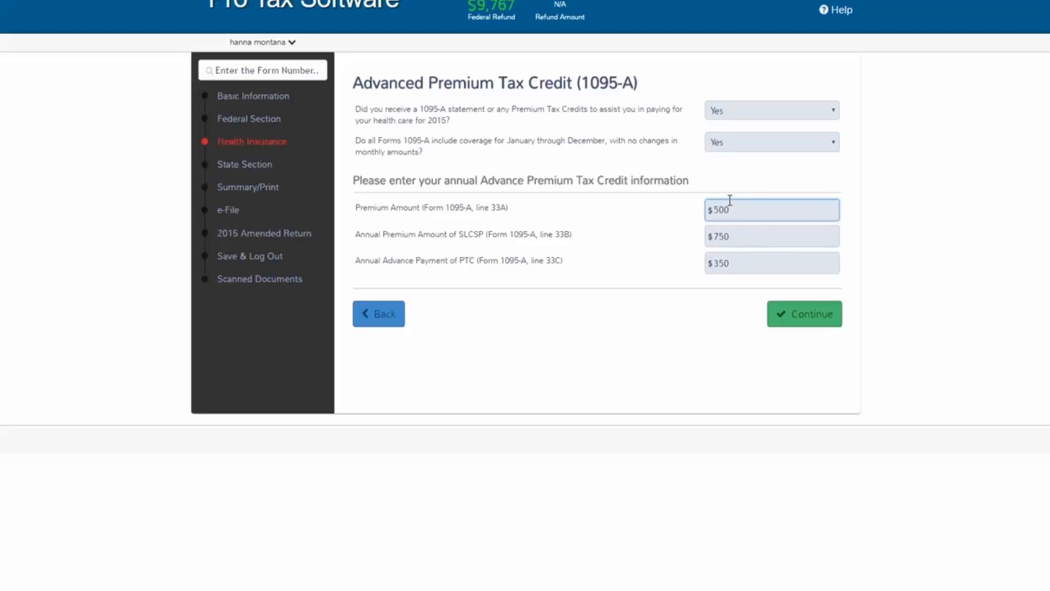
{"action": "left_click", "coordinate": [783, 183]}
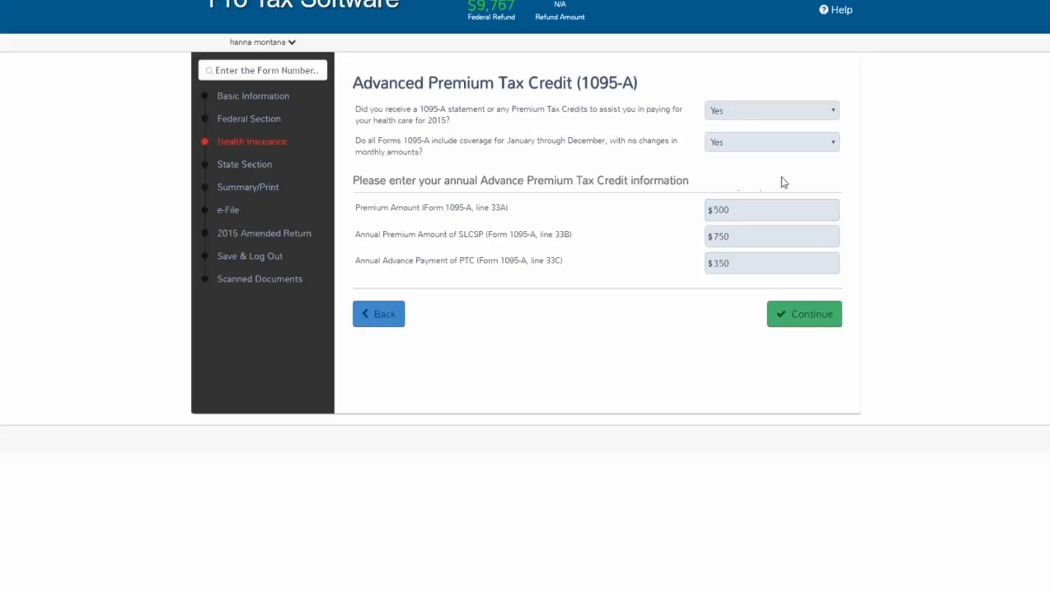
Look at the monthly 1095-A amounts table, then return to Yes for annual amounts and save
{"action": "left_click", "coordinate": [783, 151]}
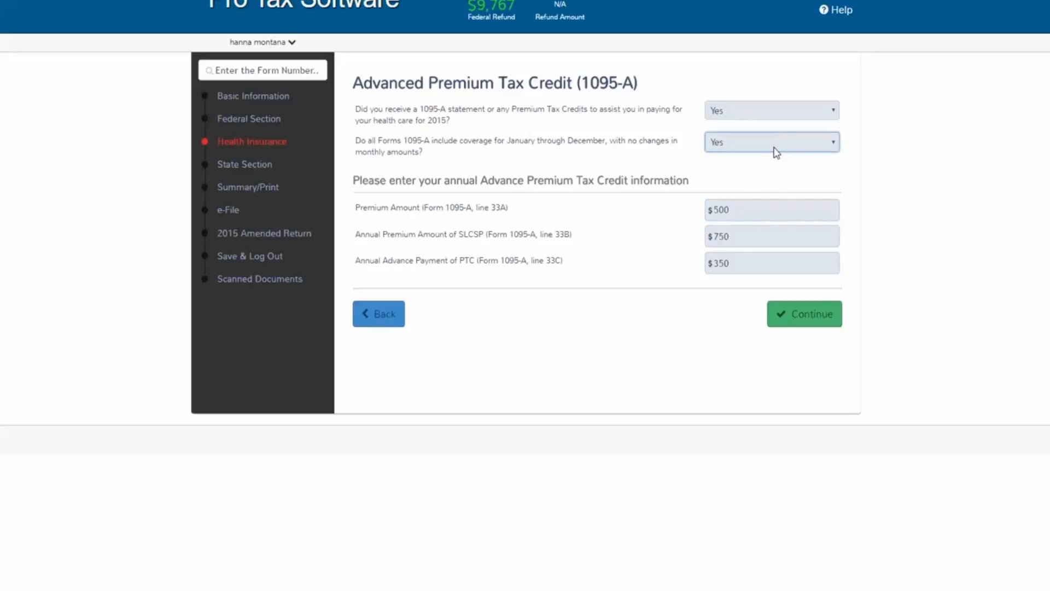
{"action": "left_click", "coordinate": [774, 148]}
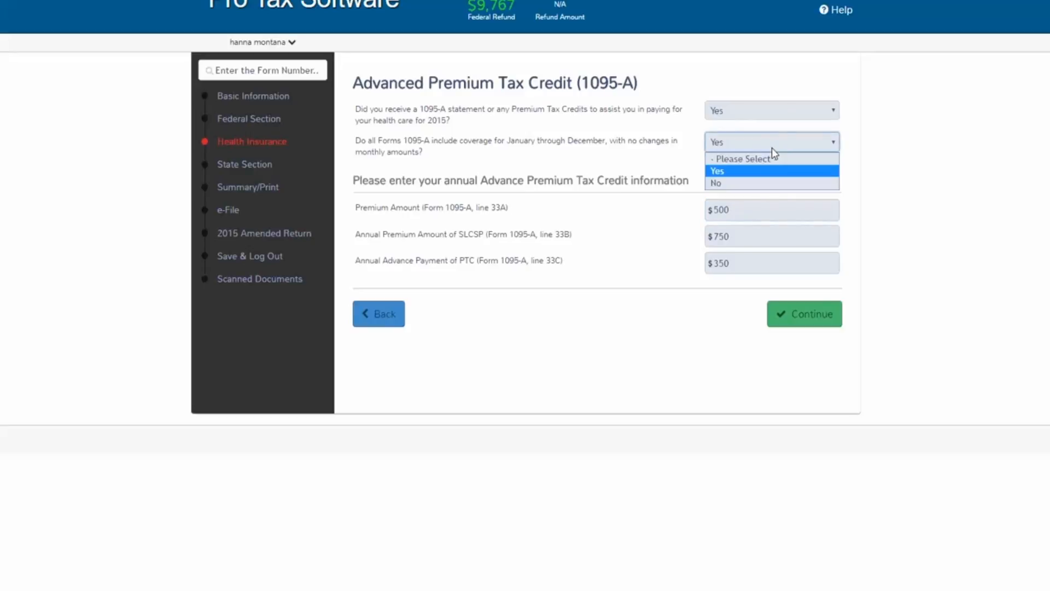
{"action": "left_click", "coordinate": [749, 184]}
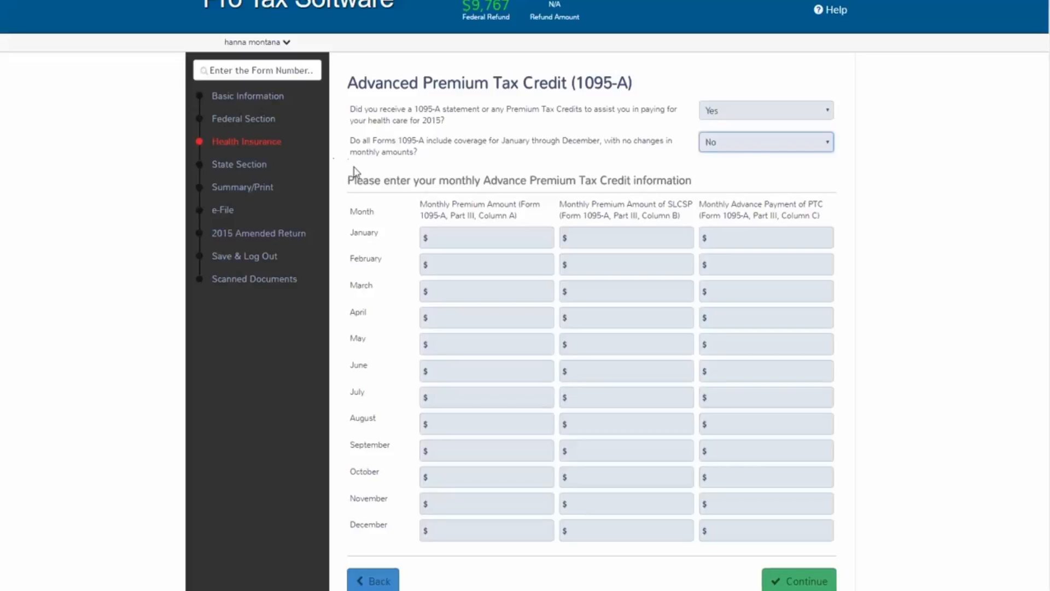
{"action": "left_click", "coordinate": [452, 245]}
{"action": "left_click", "coordinate": [451, 265]}
{"action": "left_click", "coordinate": [447, 290]}
{"action": "left_click", "coordinate": [449, 365]}
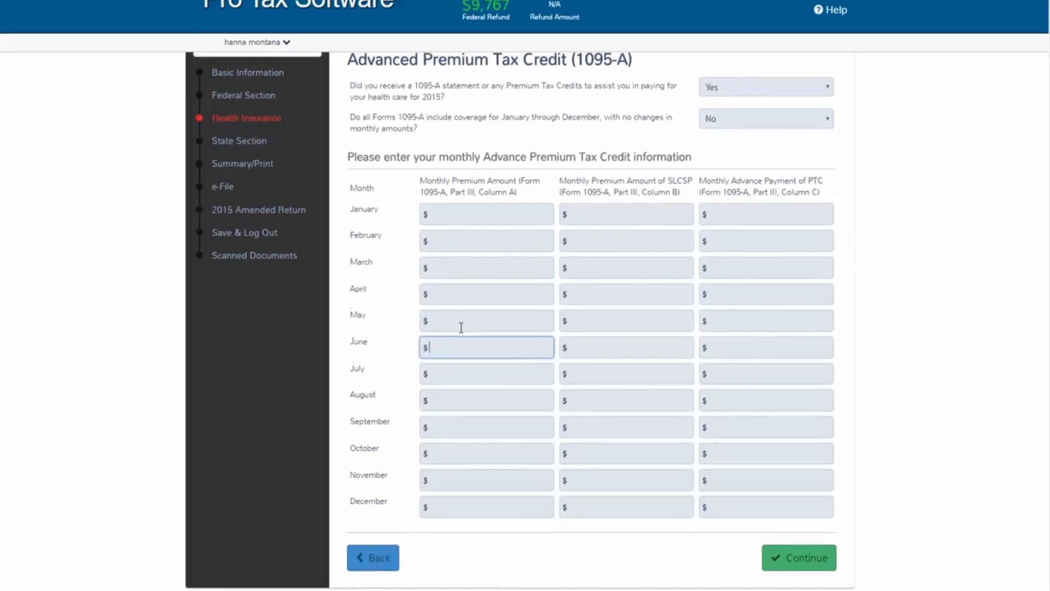
{"action": "scroll", "coordinate": [462, 328], "scroll_direction": "up", "scroll_amount": 1}
{"action": "left_click", "coordinate": [818, 144]}
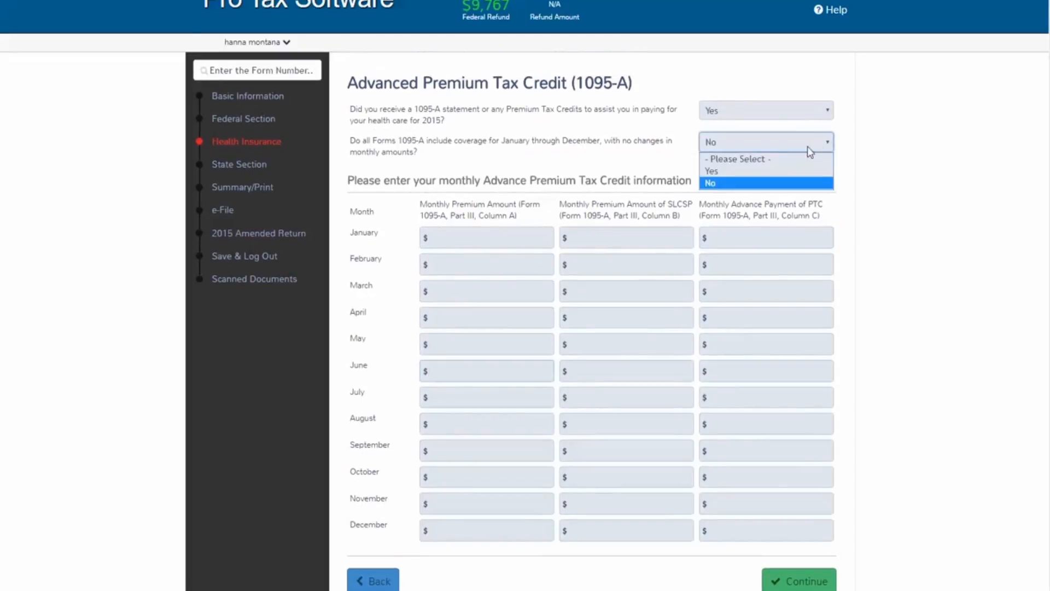
{"action": "left_click", "coordinate": [799, 167]}
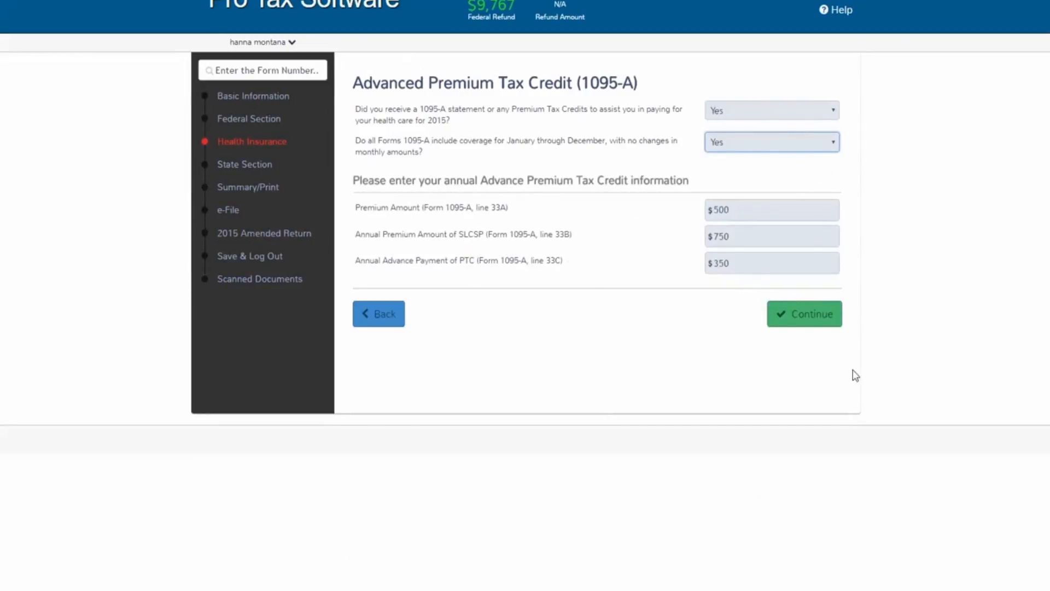
{"action": "left_click", "coordinate": [821, 325]}
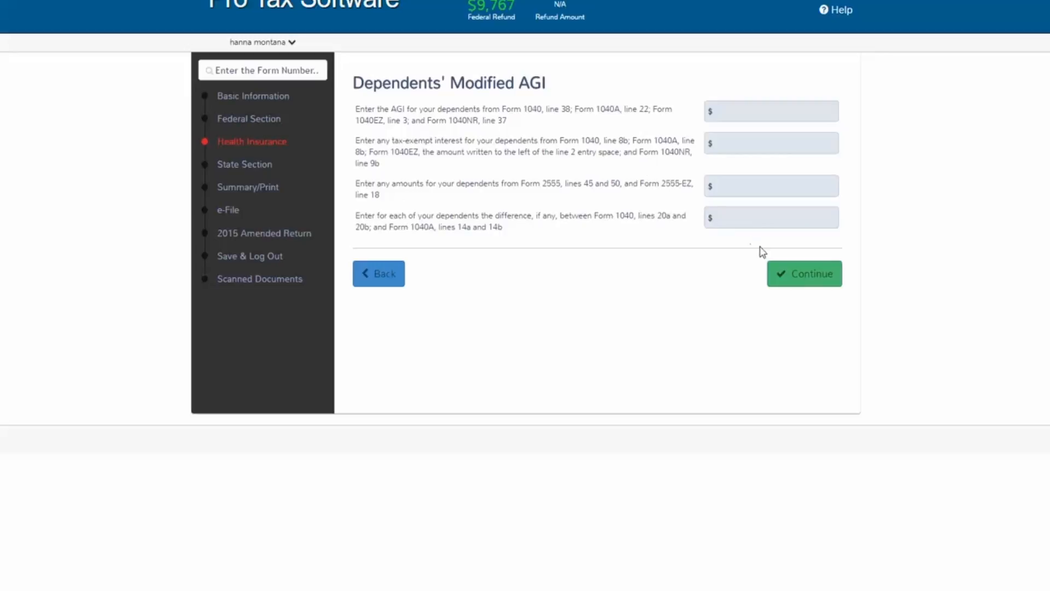
Pass the dependents' AGI and exemption pages, then return to the Health Insurance section
{"action": "left_click", "coordinate": [794, 282]}
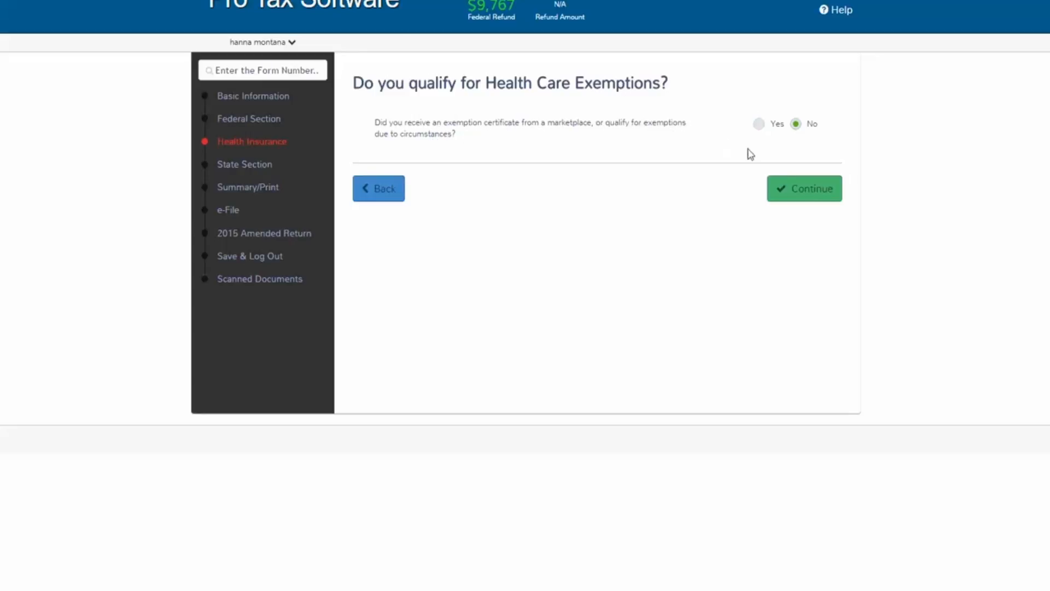
{"action": "left_click", "coordinate": [803, 198]}
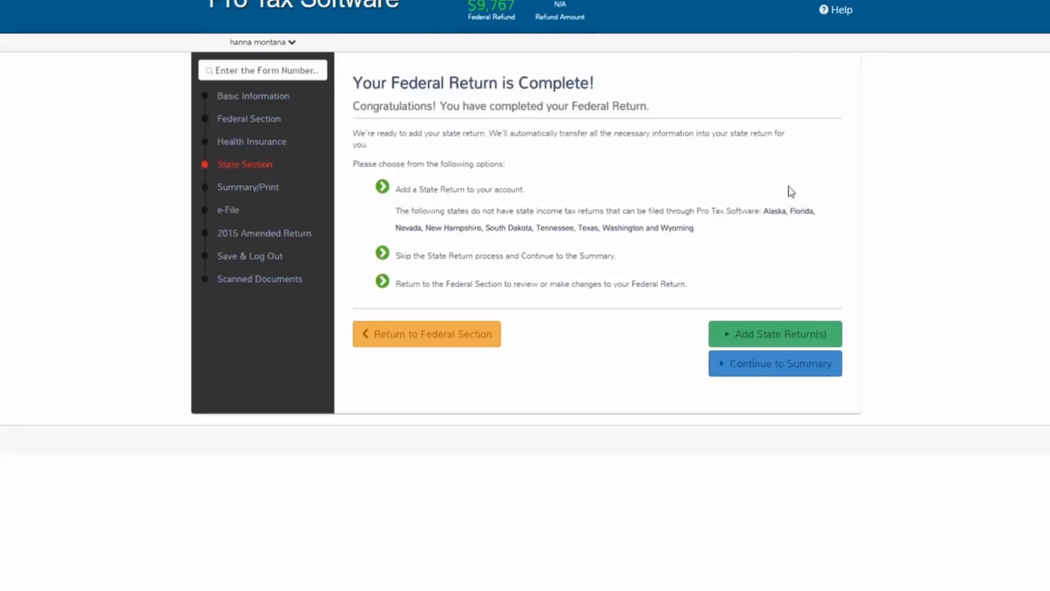
{"action": "left_click", "coordinate": [240, 143]}
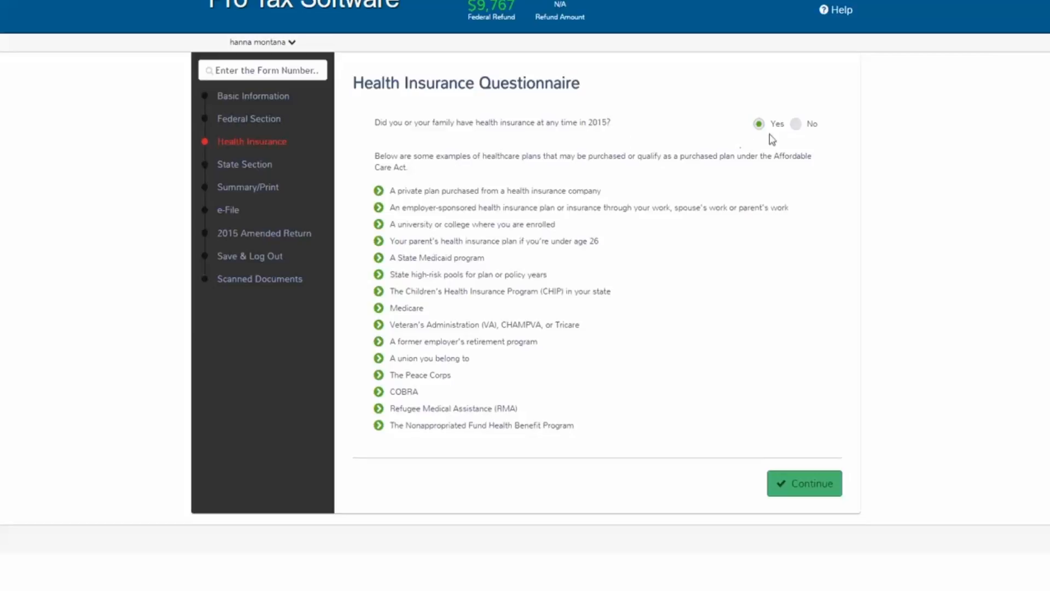
Change 2015 coverage to No, pass the household check, and answer Yes to qualifying for exemptions
{"action": "left_click", "coordinate": [796, 130]}
{"action": "left_click", "coordinate": [791, 479]}
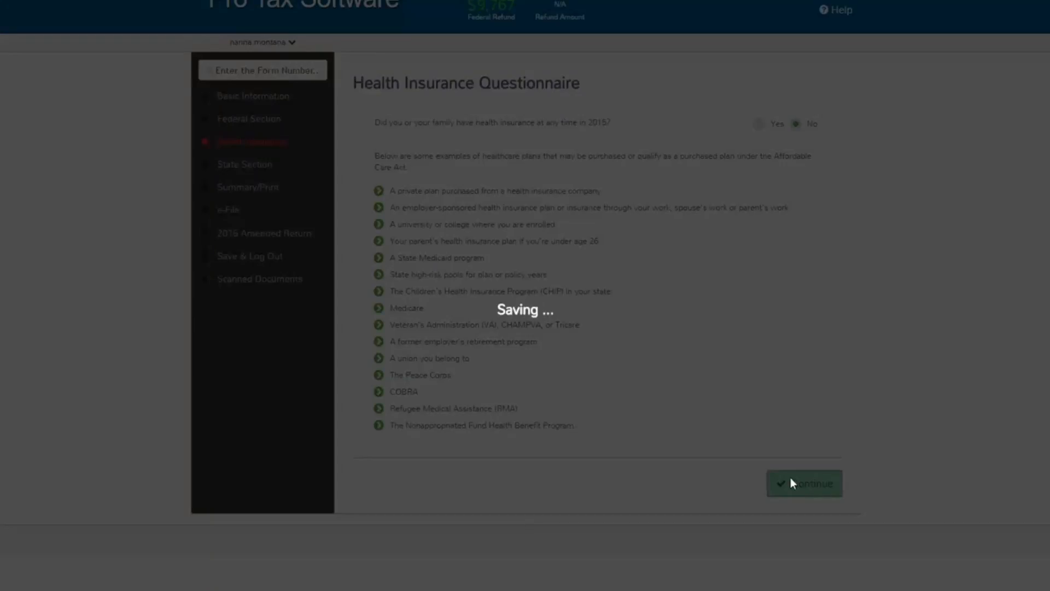
{"action": "left_click", "coordinate": [778, 312]}
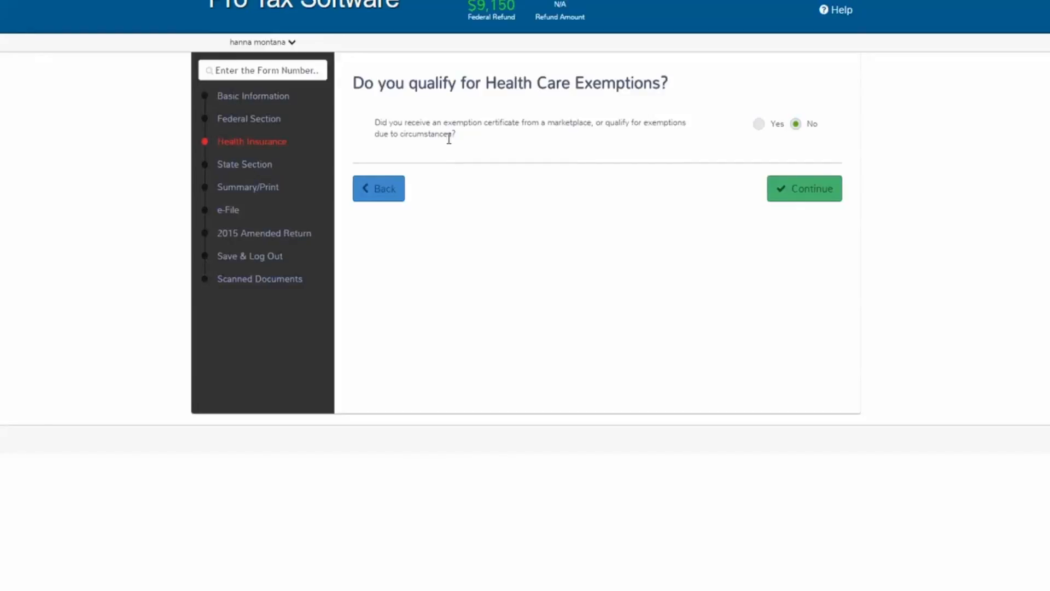
{"action": "left_click", "coordinate": [757, 127]}
{"action": "left_click", "coordinate": [773, 188]}
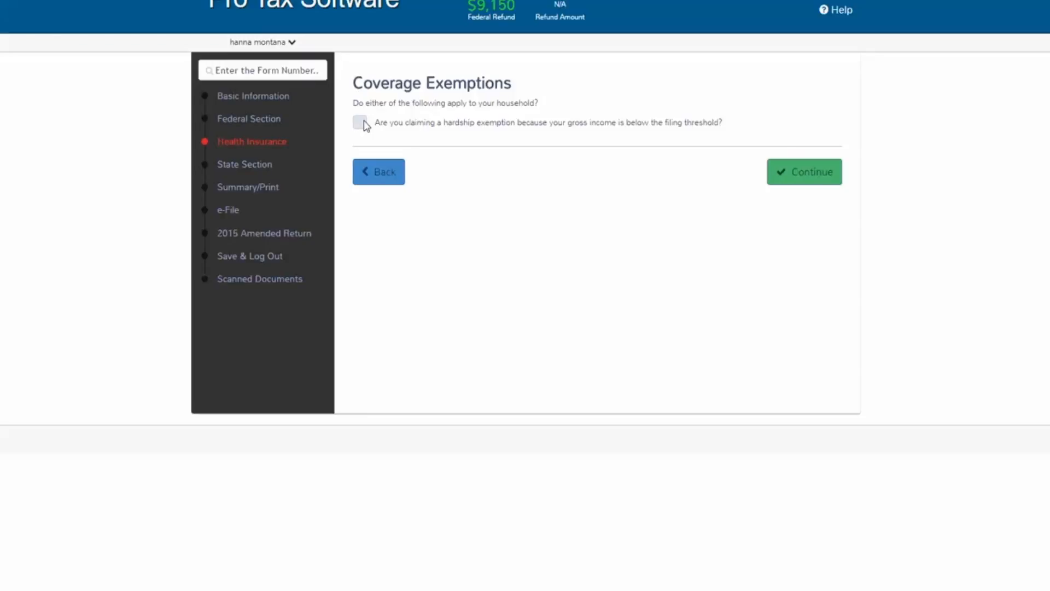
Add a full-year exemption for the taxpayer with a marketplace certificate and its certificate number
{"action": "left_click", "coordinate": [799, 173]}
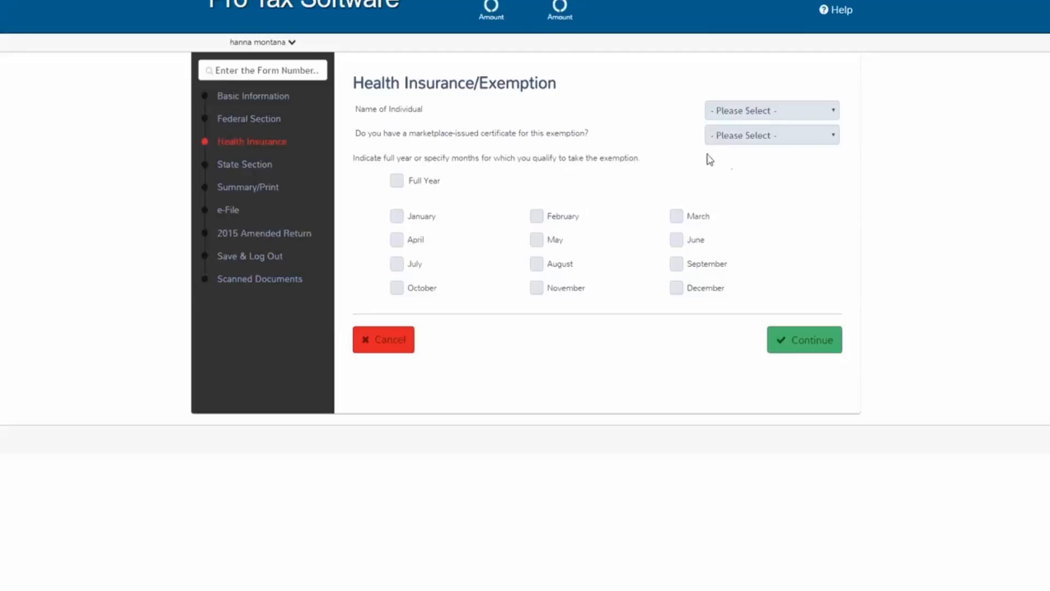
{"action": "left_click", "coordinate": [783, 113]}
{"action": "left_click", "coordinate": [779, 141]}
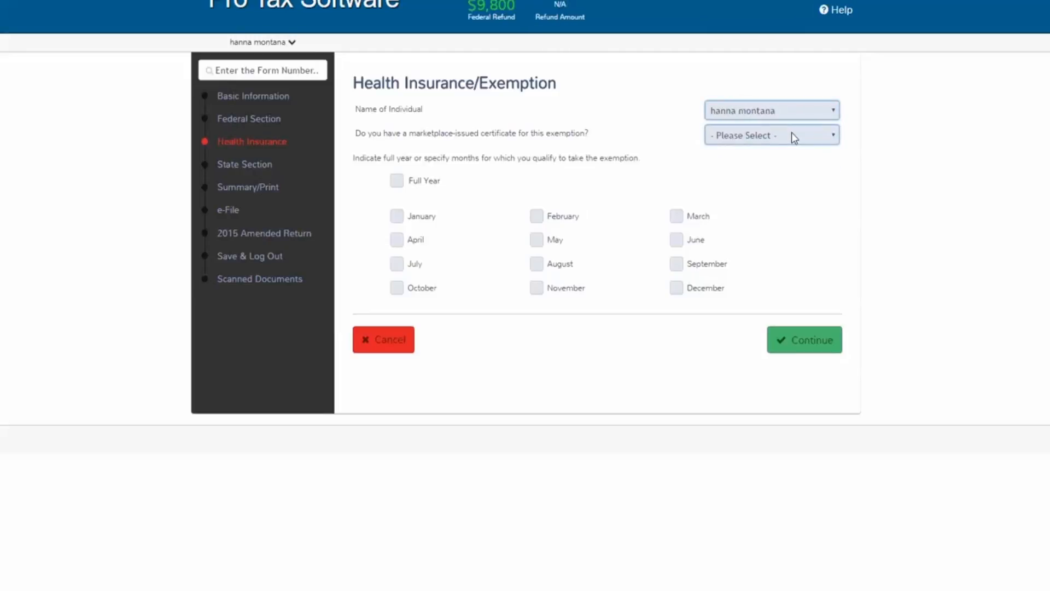
{"action": "left_click", "coordinate": [789, 134]}
{"action": "left_click", "coordinate": [774, 162]}
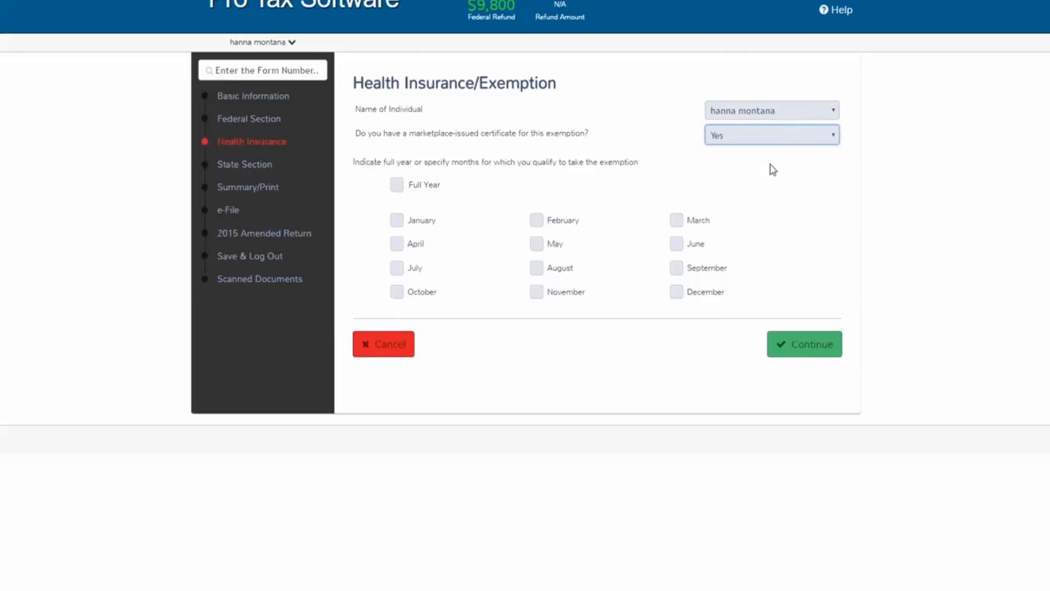
{"action": "left_click", "coordinate": [726, 165]}
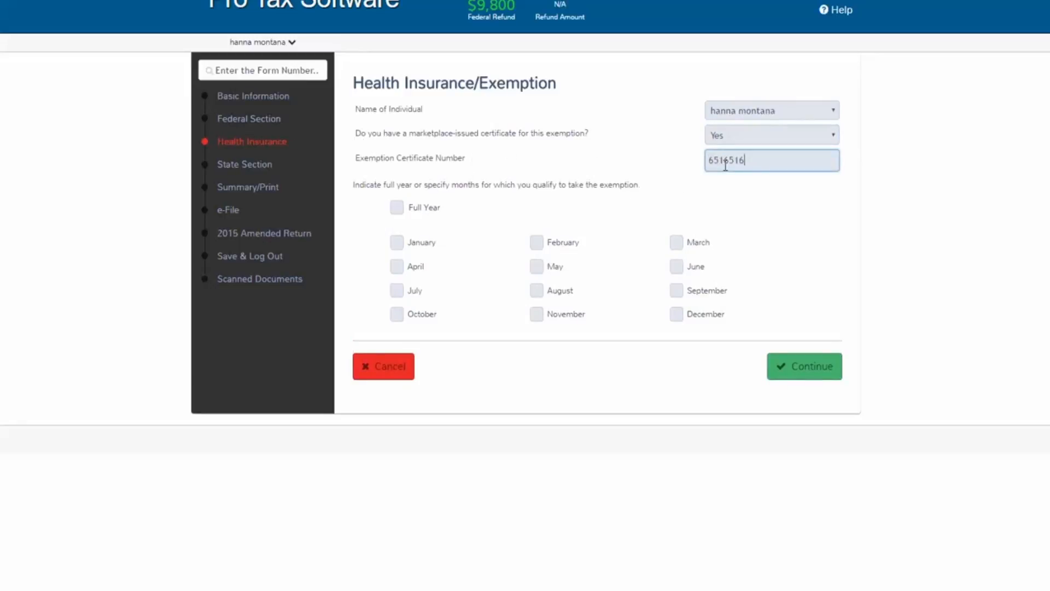
{"action": "left_click", "coordinate": [400, 214]}
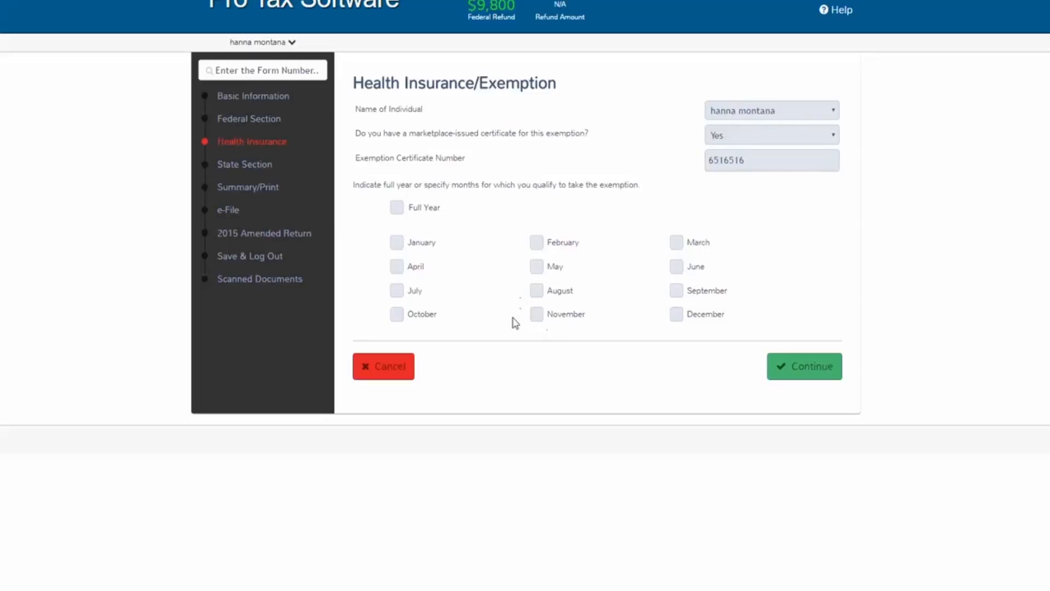
{"action": "left_click", "coordinate": [398, 210]}
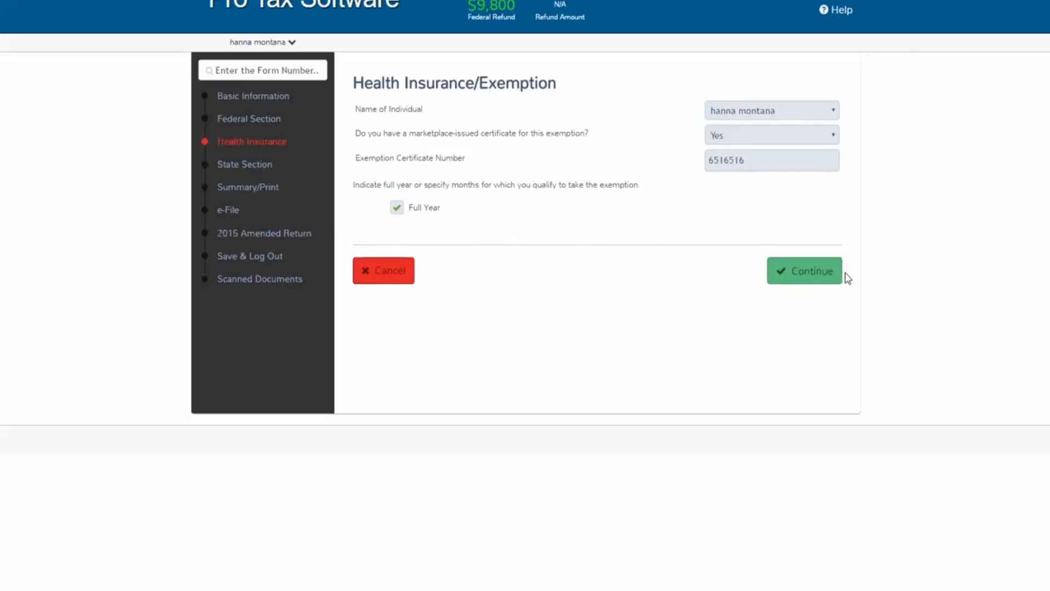
{"action": "left_click", "coordinate": [831, 278]}
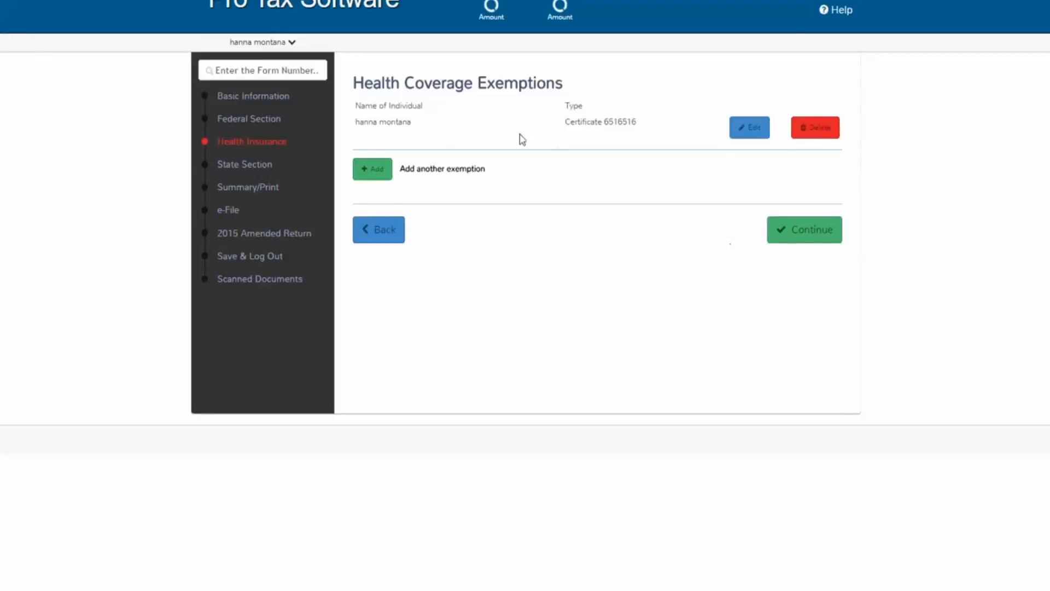
Add a second full-year marketplace-certificate exemption for the dependent, entering its certificate number
{"action": "left_click", "coordinate": [376, 176]}
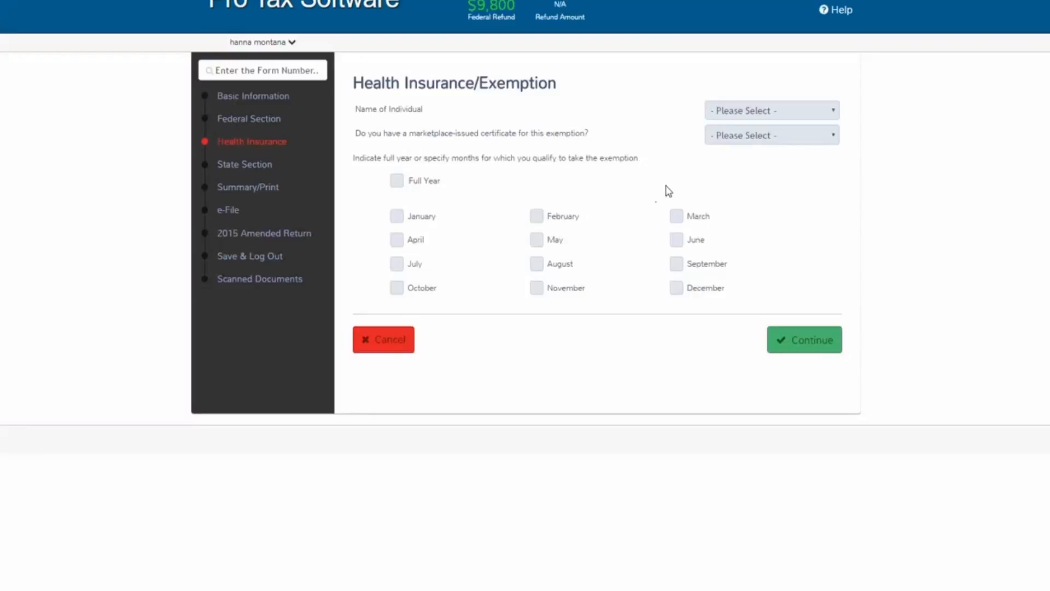
{"action": "left_click", "coordinate": [780, 109]}
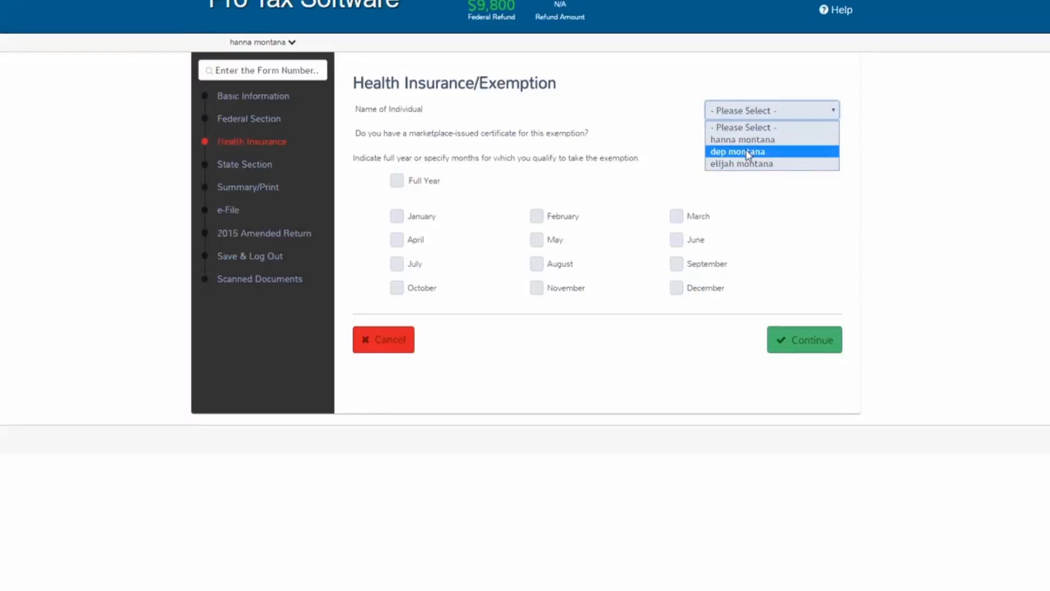
{"action": "left_click", "coordinate": [749, 151]}
{"action": "left_click", "coordinate": [775, 137]}
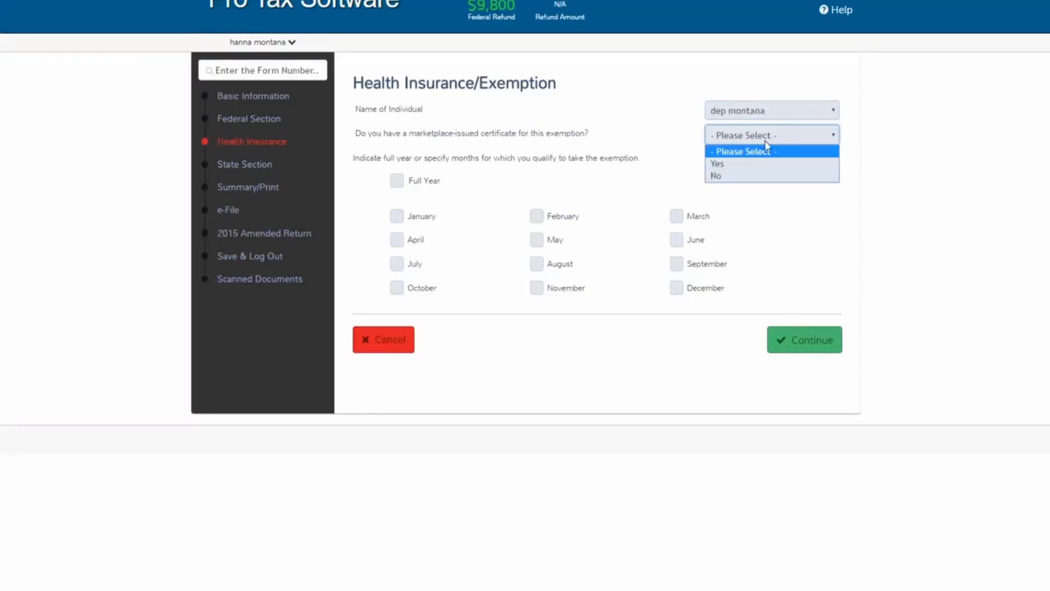
{"action": "left_click", "coordinate": [748, 164]}
{"action": "left_click", "coordinate": [745, 164]}
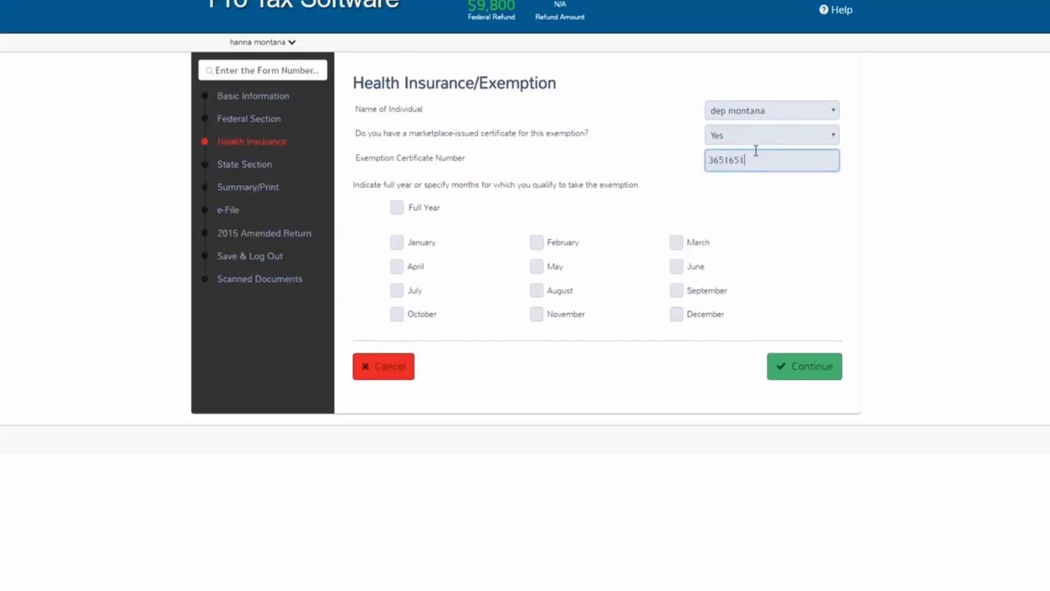
{"action": "left_click", "coordinate": [397, 209]}
{"action": "left_click", "coordinate": [791, 281]}
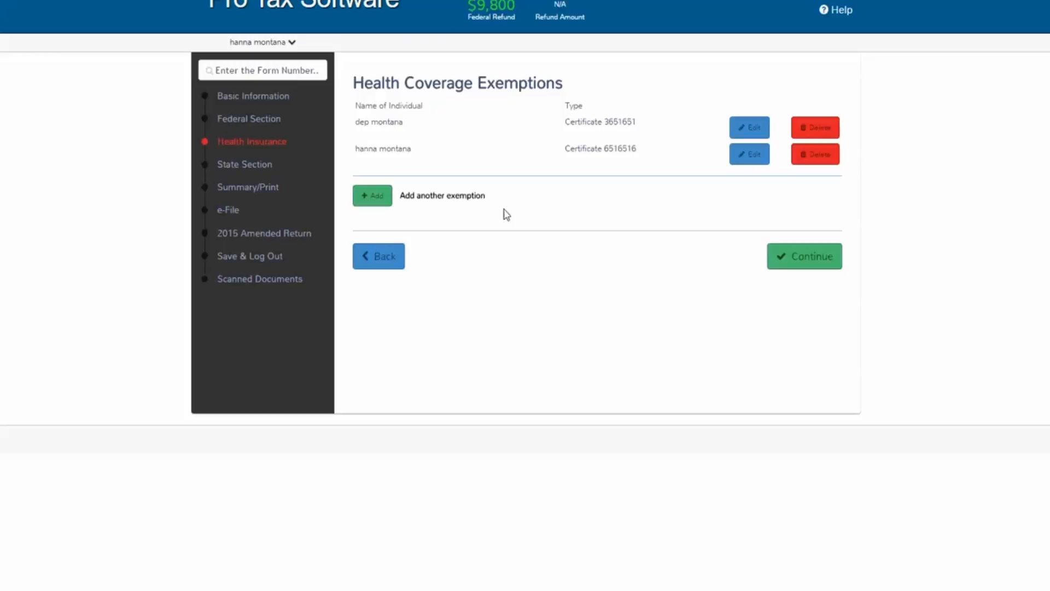
Leave the Health Coverage Exemptions summary to reach the Federal Return is Complete page
{"action": "left_click", "coordinate": [821, 256]}
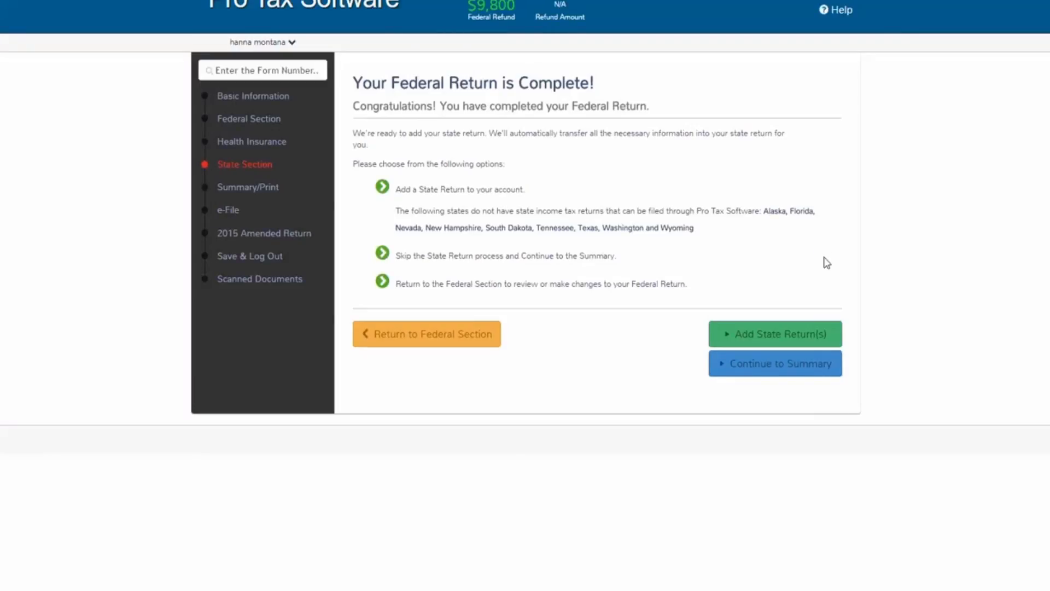